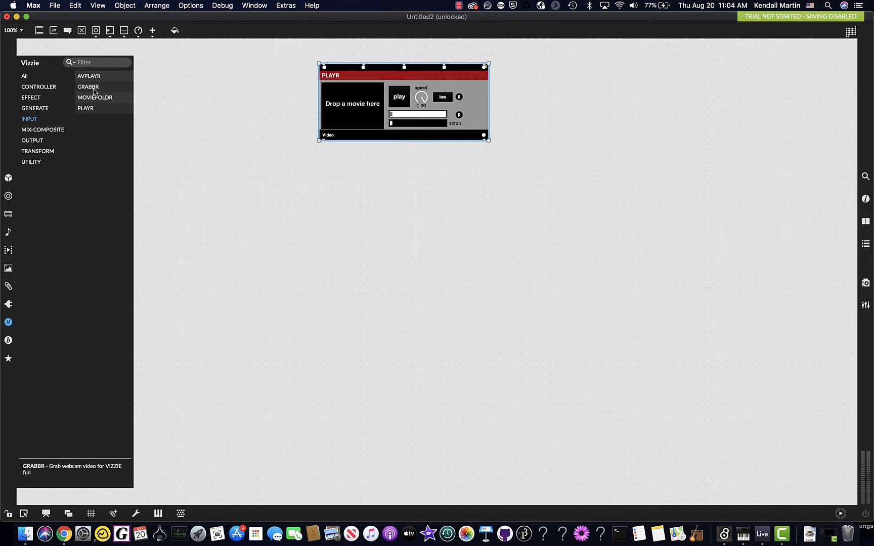
Place a Vizzie GRABBR webcam module beside PLAYR and a VIEWR module in the lower part of the patch.
drag(94, 91, 128, 70)
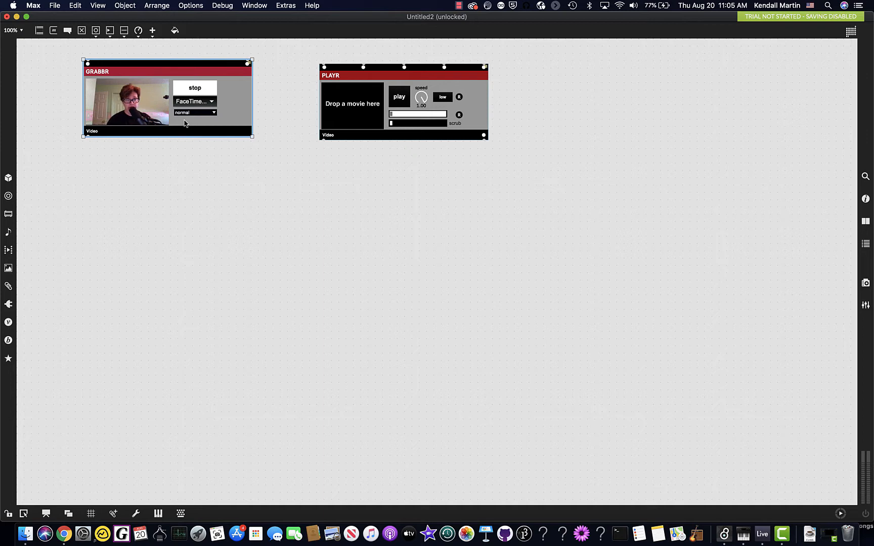
click(8, 323)
click(37, 142)
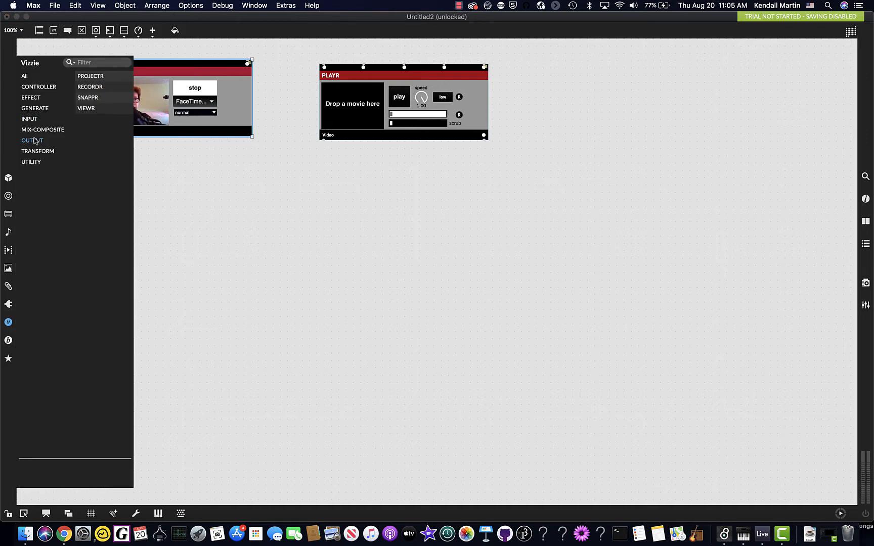
drag(87, 108, 136, 407)
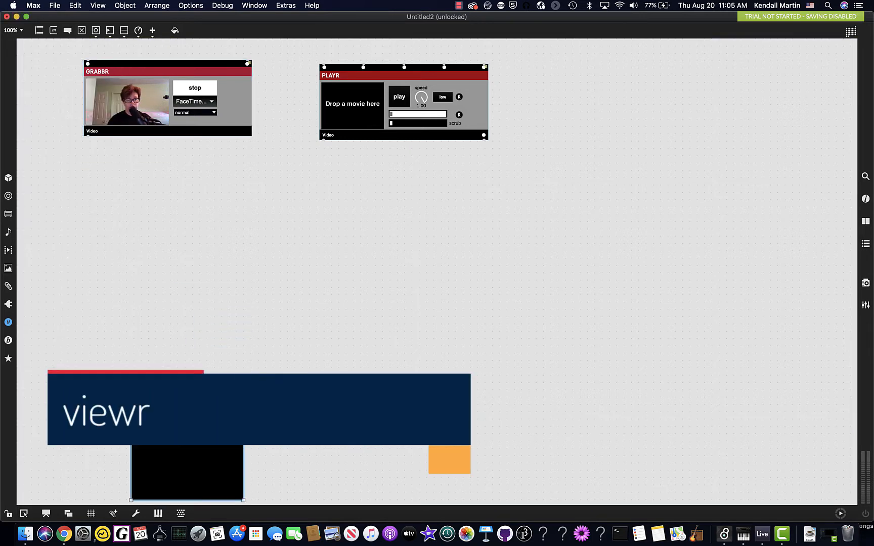
Add a PROJECTR module between GRABBR and VIEWR and connect GRABBR's video output to its video input.
click(9, 322)
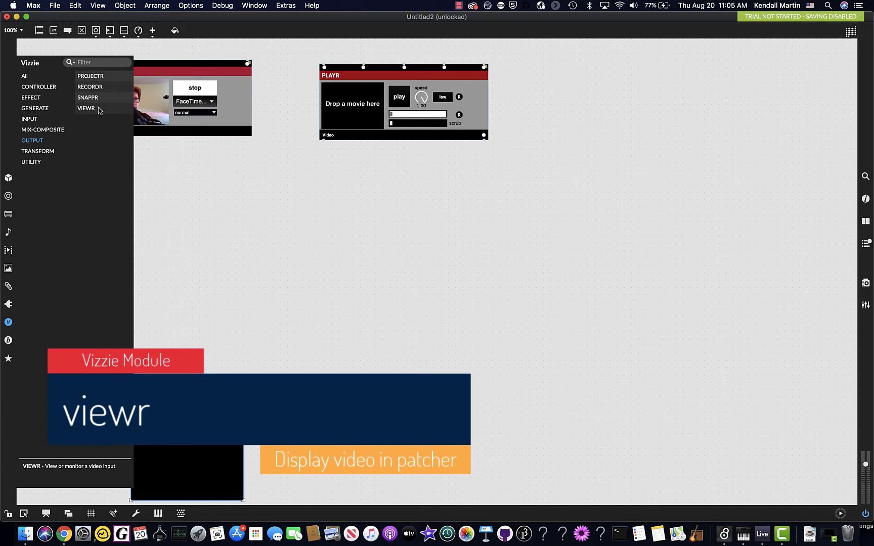
click(93, 77)
drag(93, 77, 127, 307)
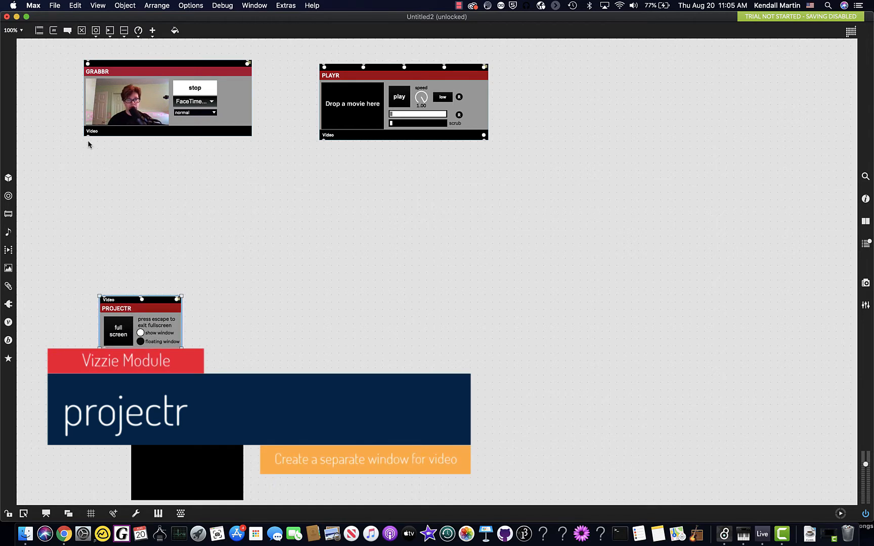
drag(88, 137, 104, 295)
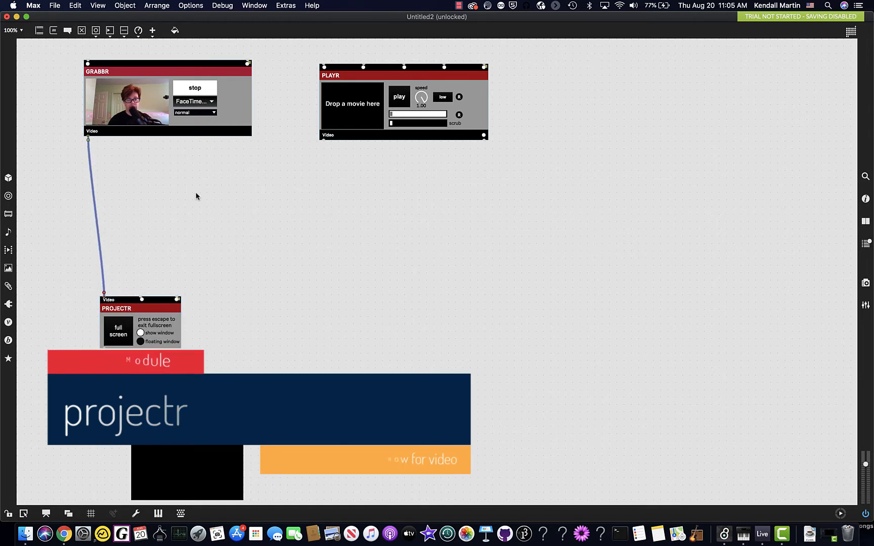
Lock the patch and preview the webcam feed full screen through PROJECTR, returning to the patcher when done.
key(super+e)
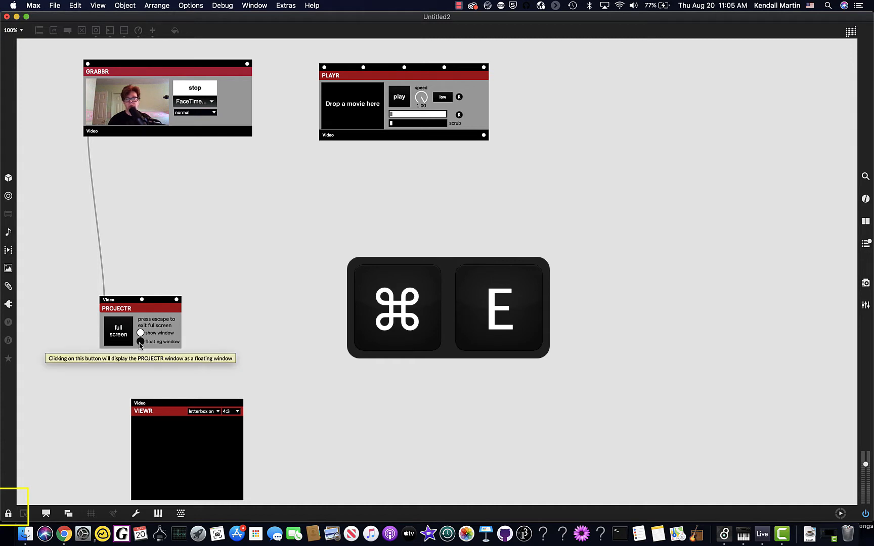
click(192, 90)
click(192, 91)
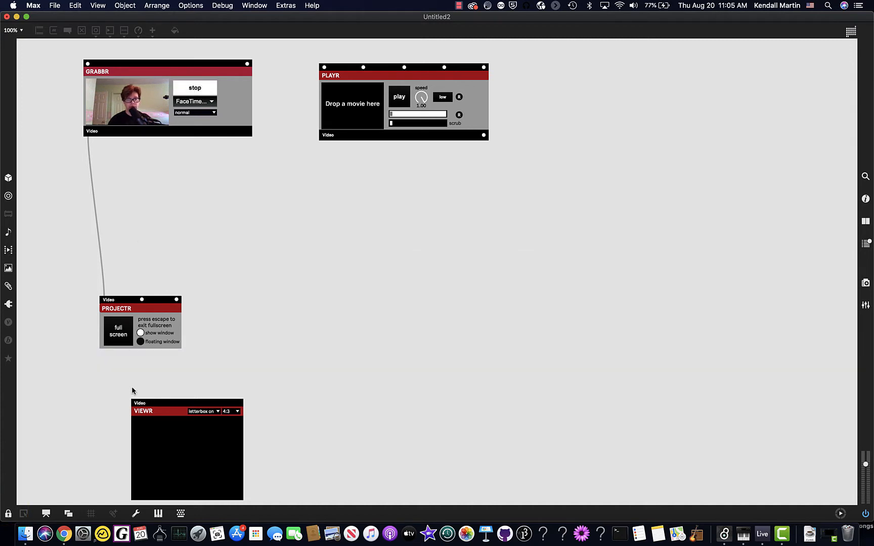
click(118, 335)
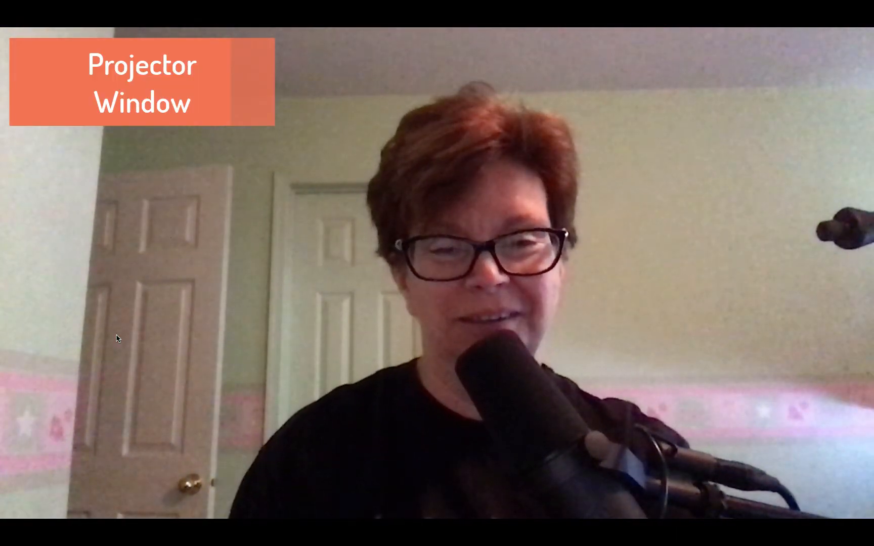
key(Escape)
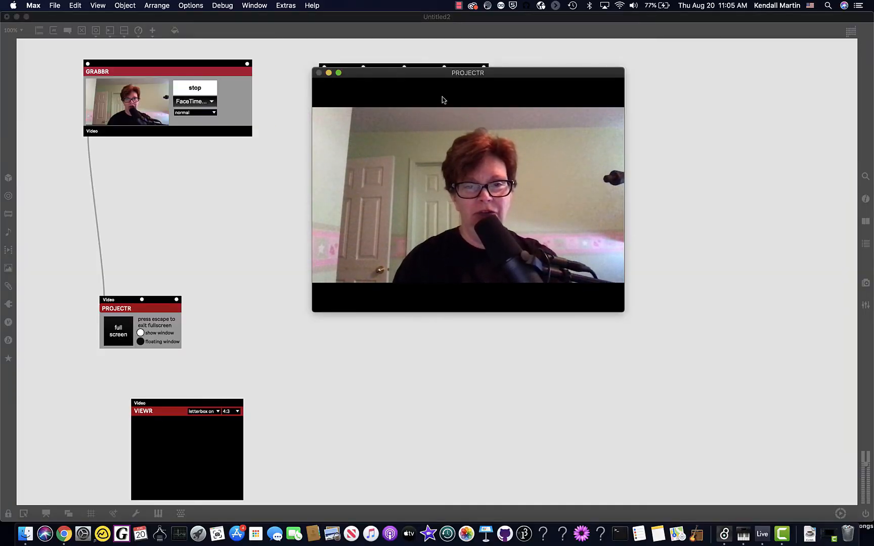
drag(427, 75, 530, 143)
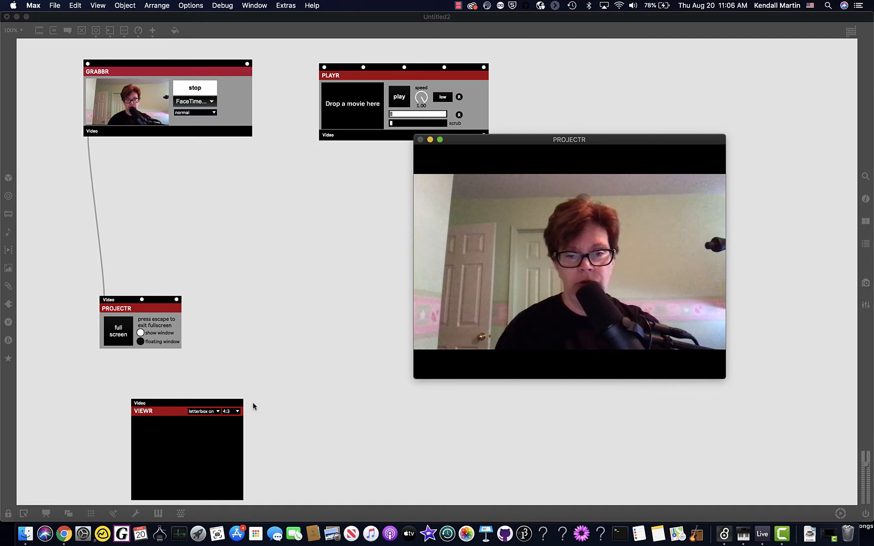
click(163, 411)
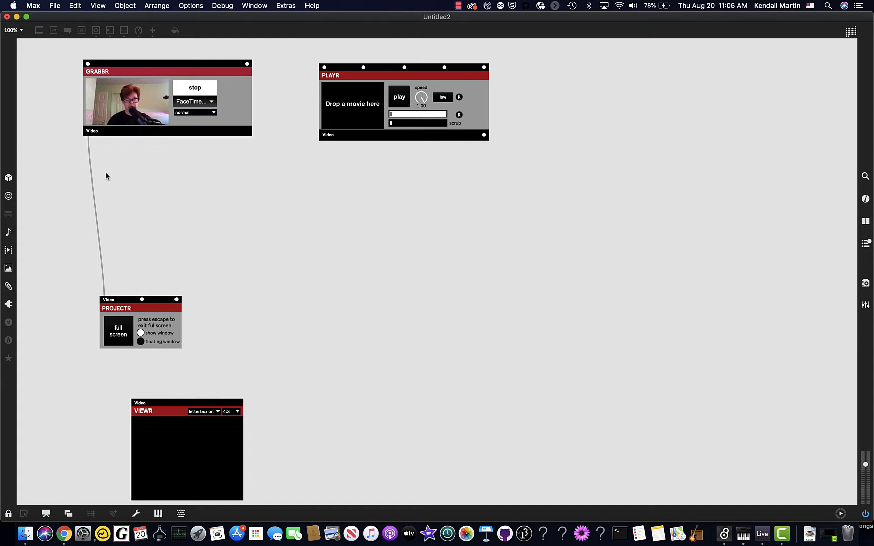
Unlock the patch, connect GRABBR's video output to VIEWR, and arrange VIEWR and PROJECTR side by side below GRABBR.
key(super+e)
drag(88, 136, 75, 389)
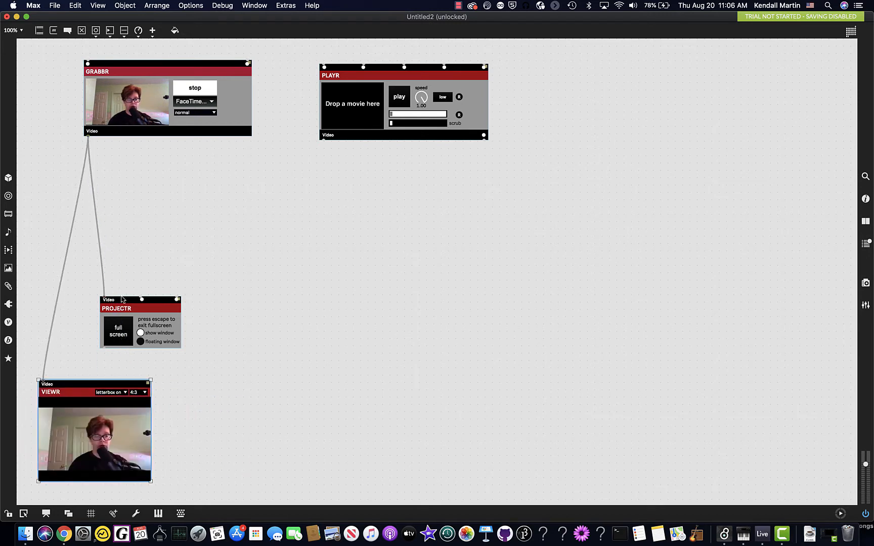
drag(122, 307, 196, 431)
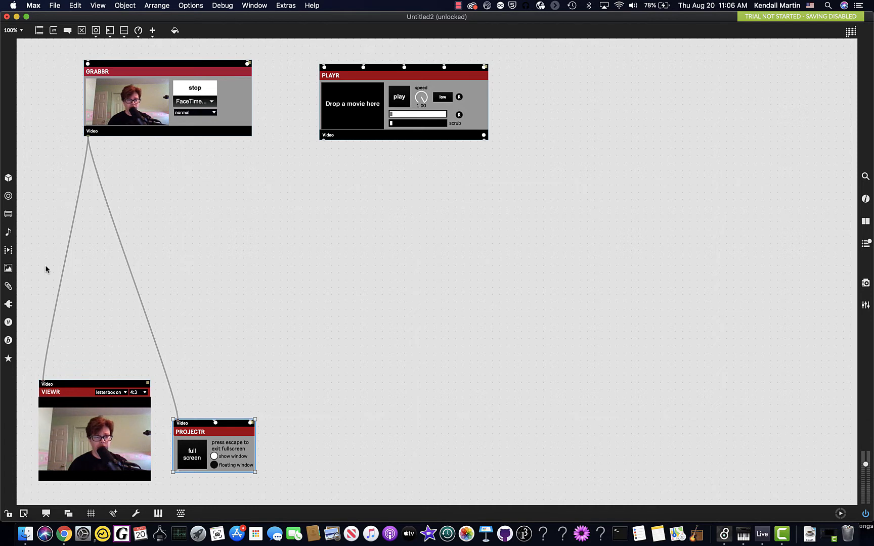
Add a MIXFADR module from the mix-composite category below GRABBR and try to connect GRABBR's video output to its Video1 input.
click(8, 325)
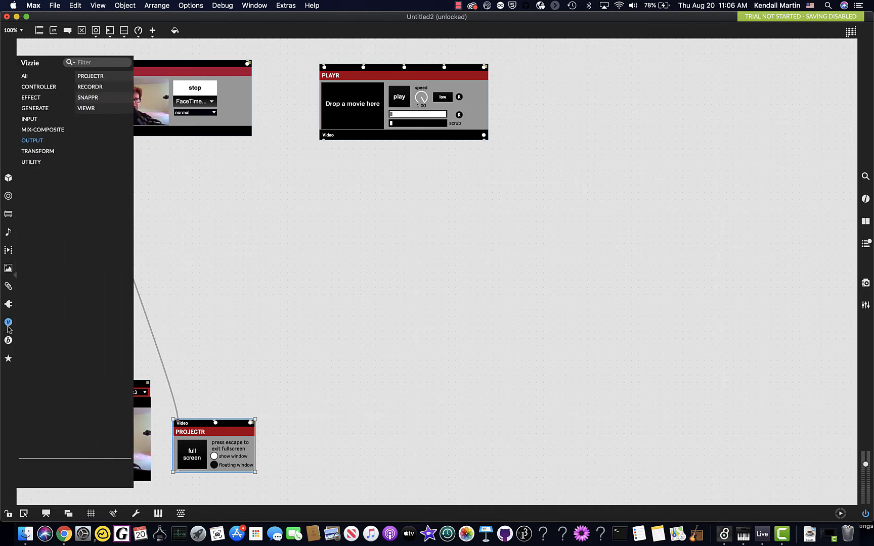
click(47, 133)
mouse_move(110, 139)
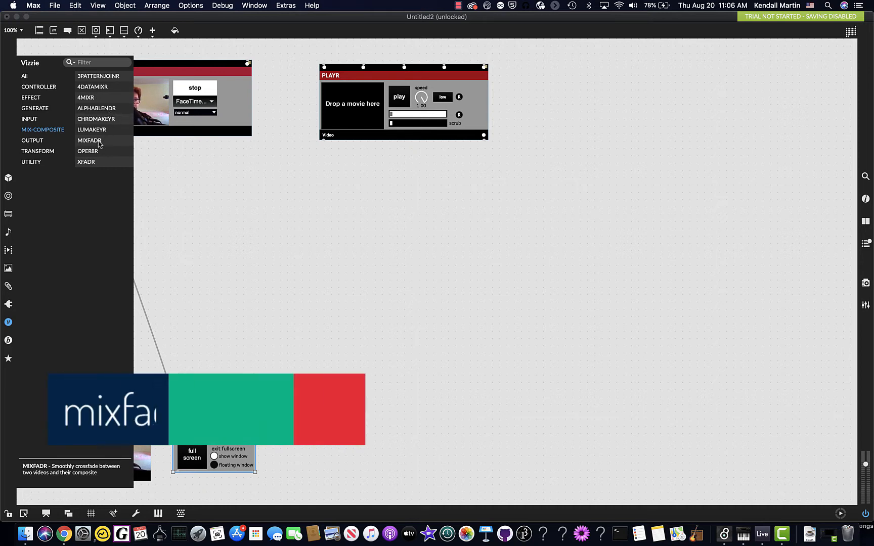
drag(99, 144, 137, 211)
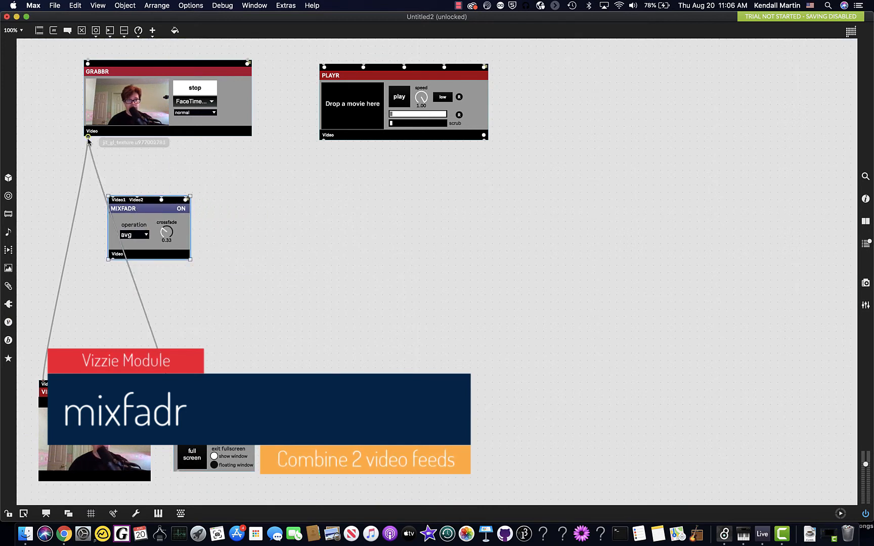
drag(90, 142, 112, 198)
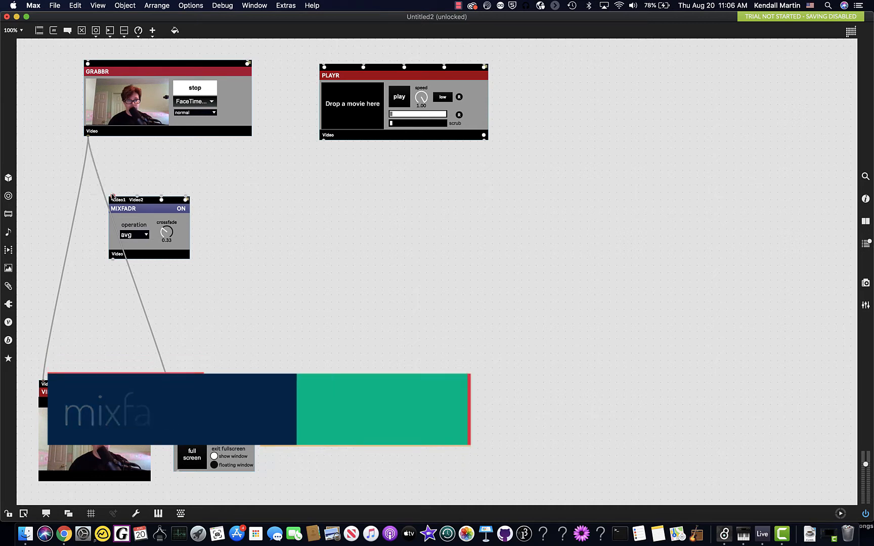
Delete the patch cords running from GRABBR to VIEWR and to PROJECTR.
click(81, 190)
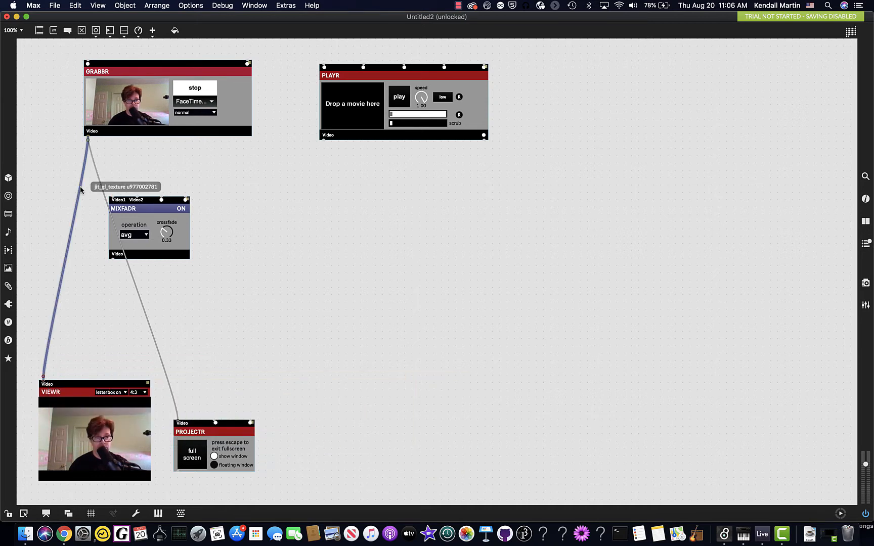
key(BackSpace)
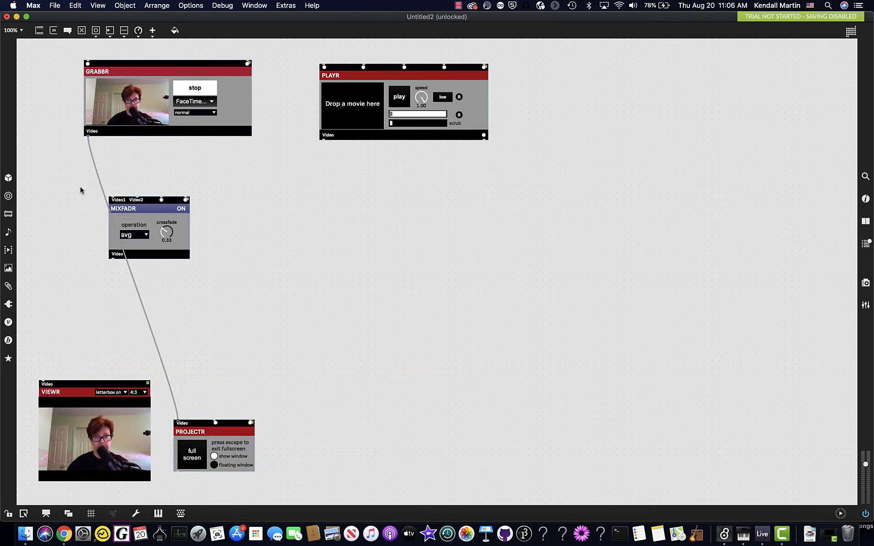
click(91, 152)
key(BackSpace)
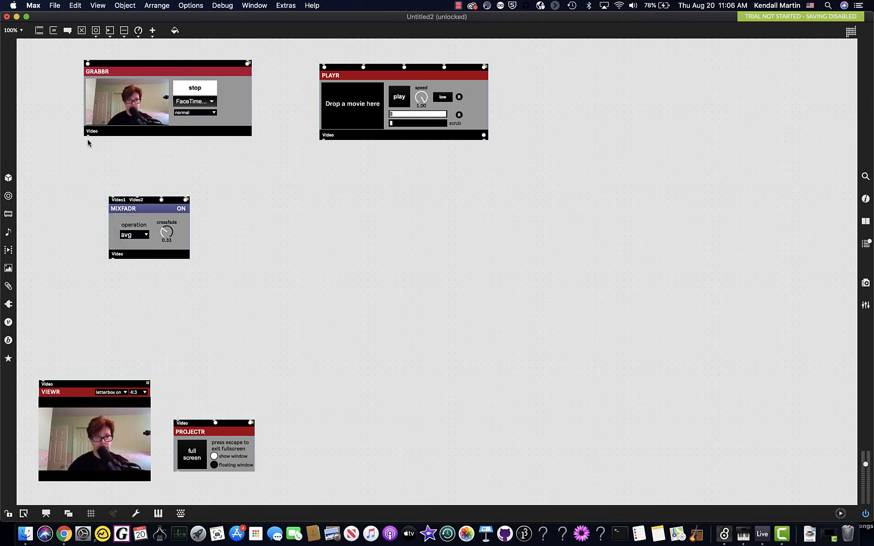
Connect GRABBR to MIXFADR's Video1 input, PLAYR to its Video2 input, and MIXFADR's video output to VIEWR.
drag(88, 137, 112, 193)
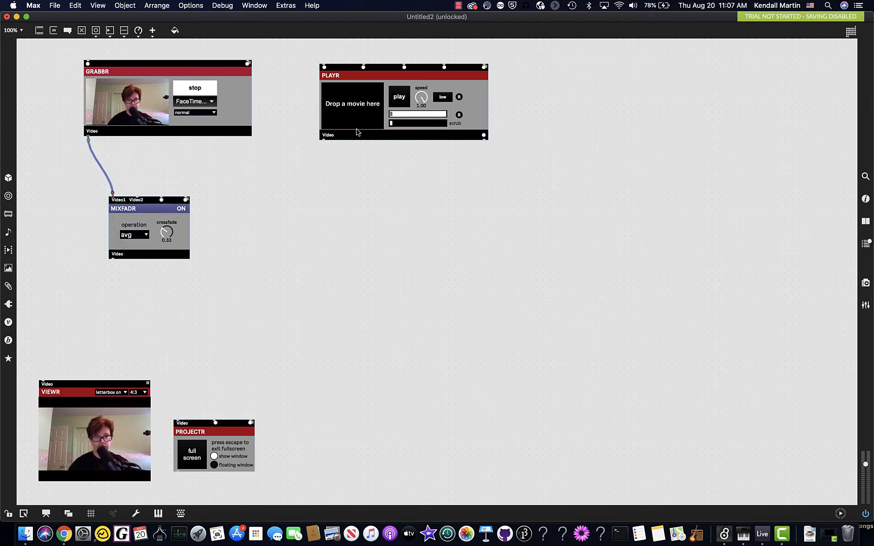
drag(324, 142, 137, 203)
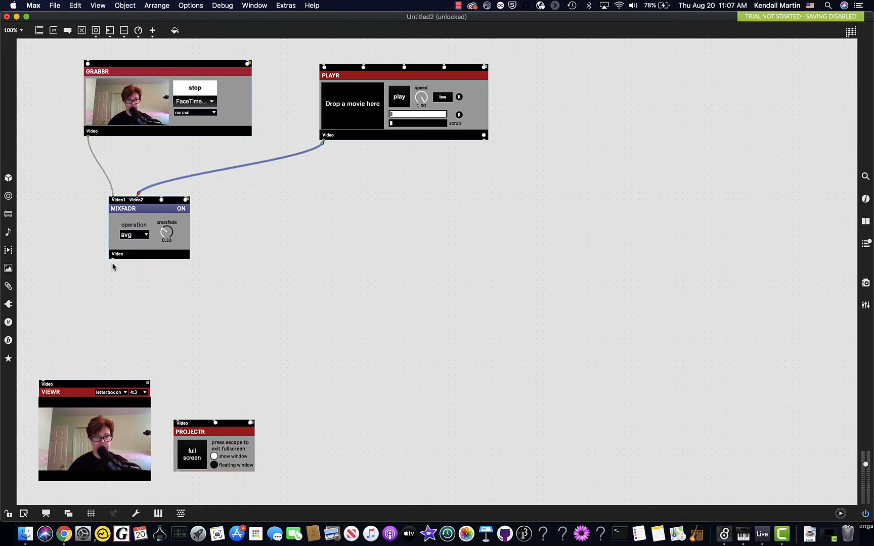
drag(113, 261, 44, 377)
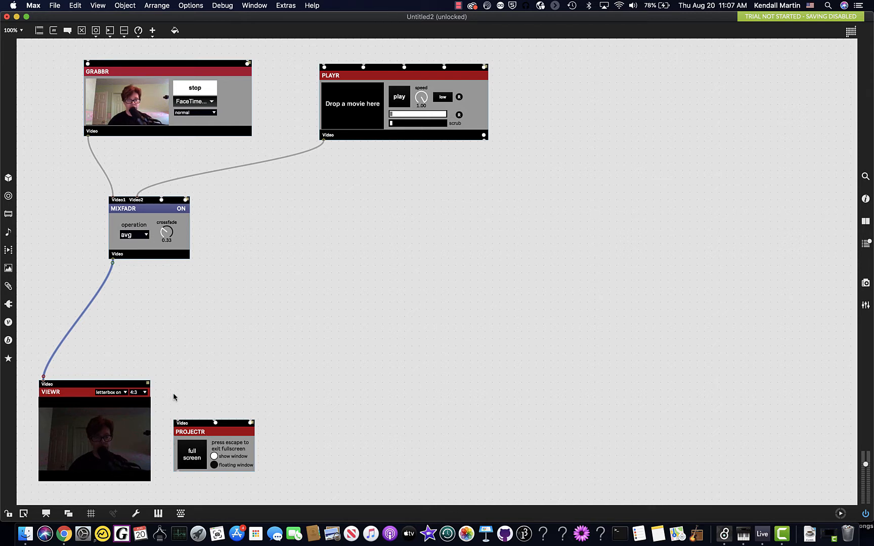
Lock the patch and load the built-in cartoon clip of the orange-haired figure in yellow into PLAYR.
key(super+e)
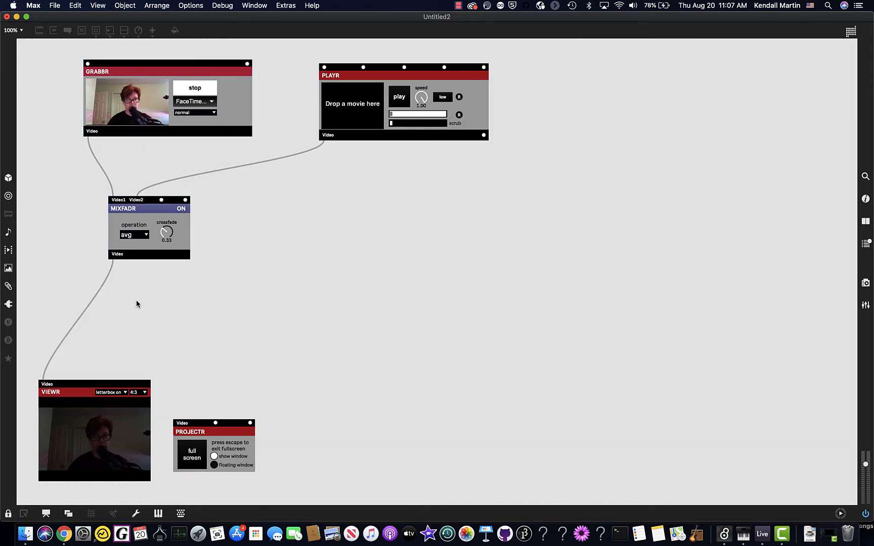
click(9, 252)
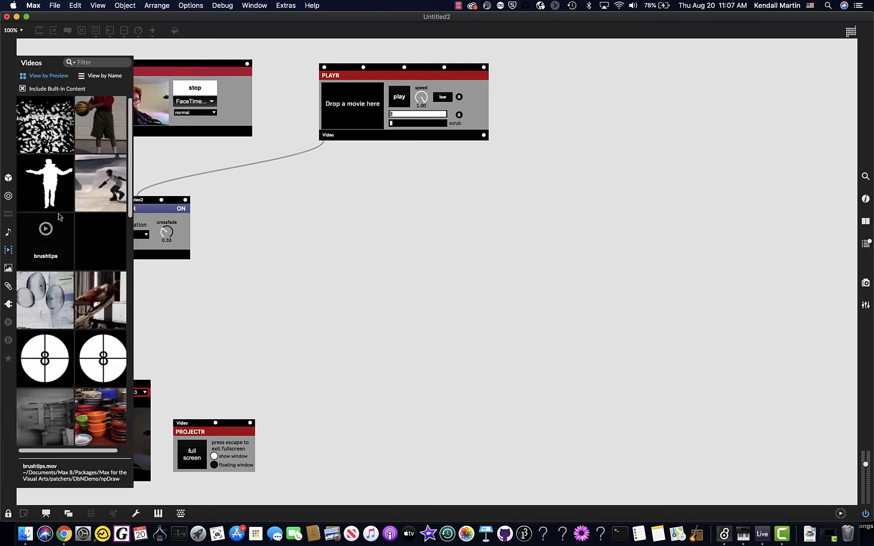
scroll(61, 247, down, 15)
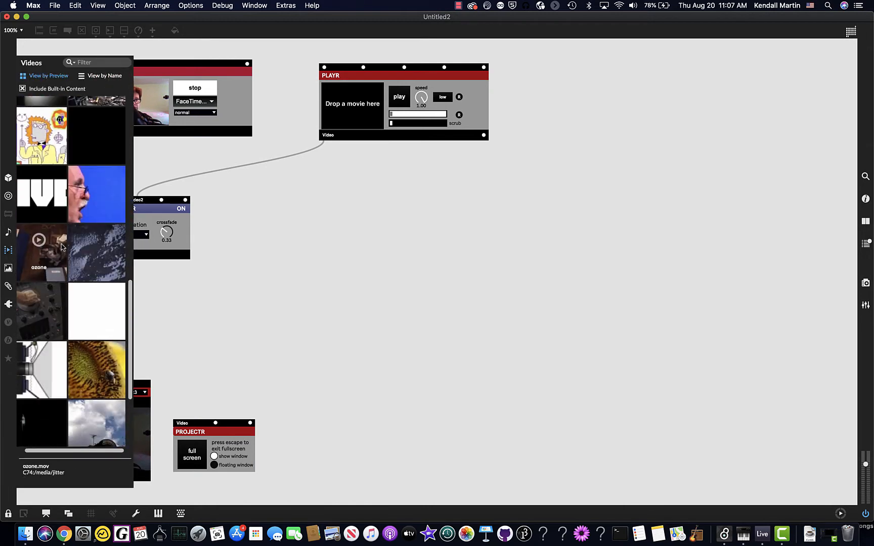
drag(46, 146, 371, 108)
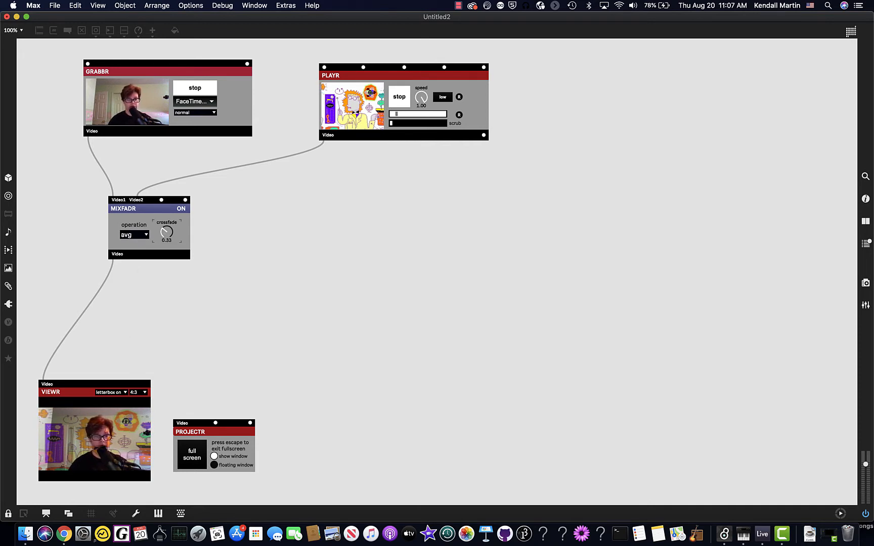
Set MIXFADR's crossfade to 0.46 and try the * and >= operations before choosing absdiff.
mouse_move(166, 232)
mouse_down()
mouse_move(167, 203)
mouse_move(166, 256)
mouse_move(167, 205)
mouse_move(167, 230)
mouse_up()
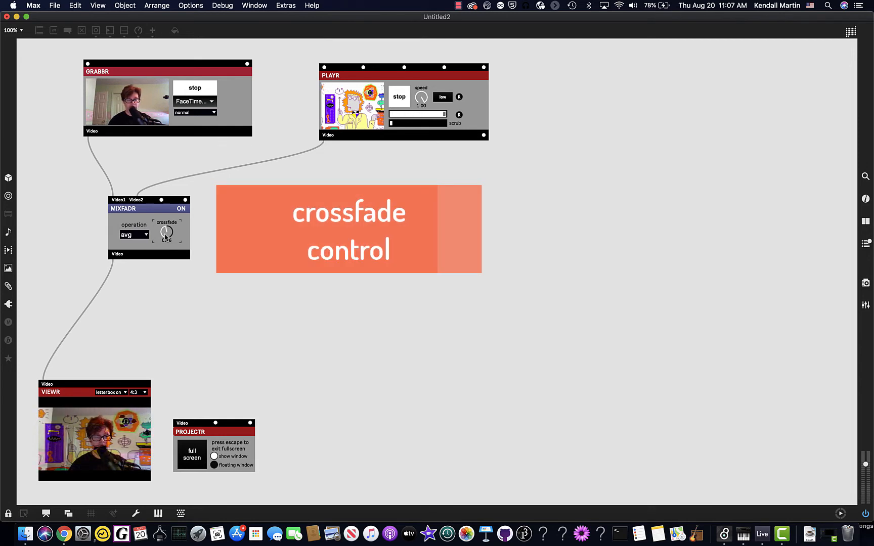
click(146, 235)
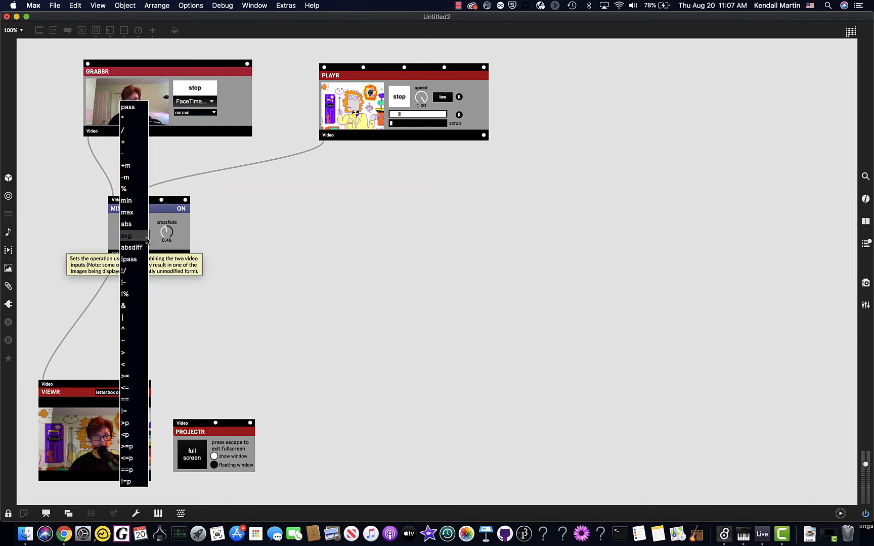
click(130, 120)
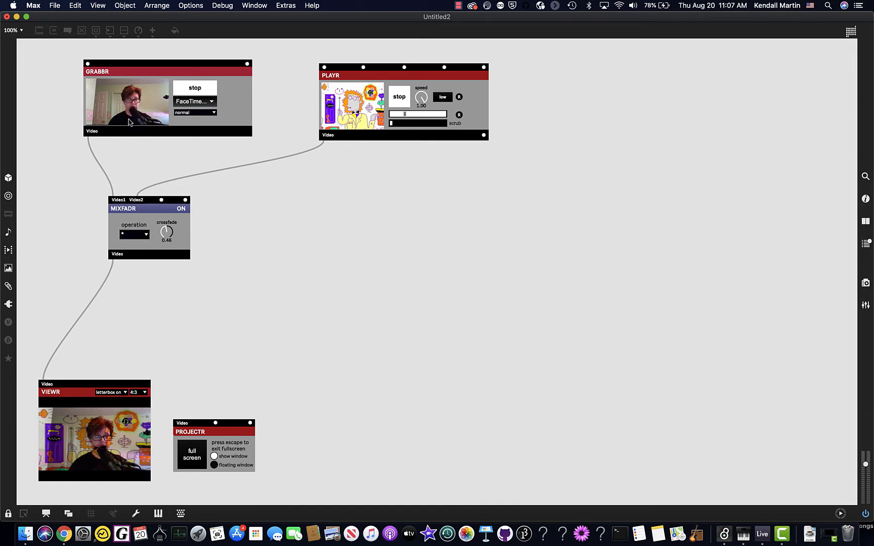
click(143, 237)
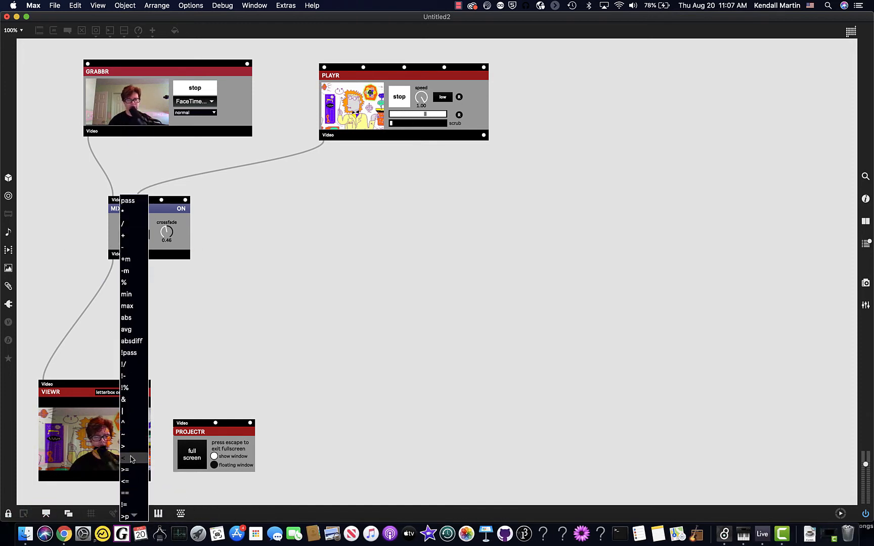
click(133, 475)
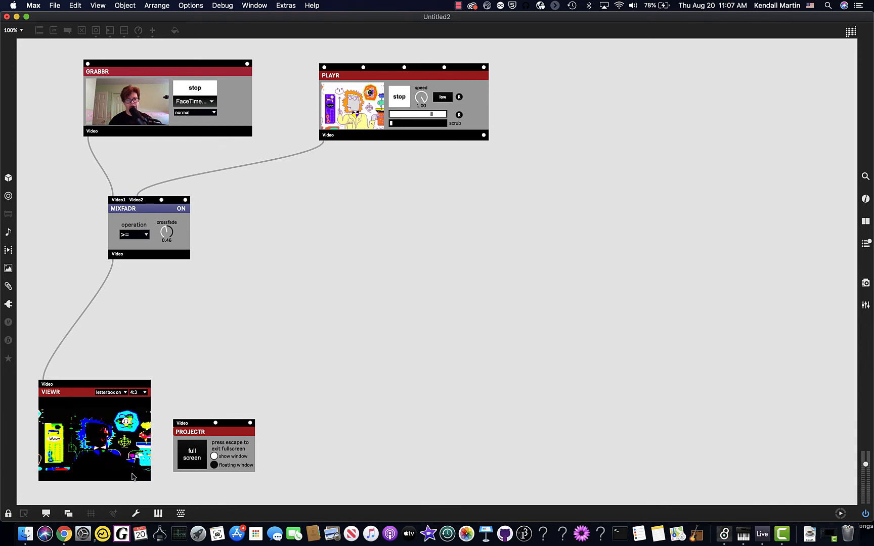
click(144, 238)
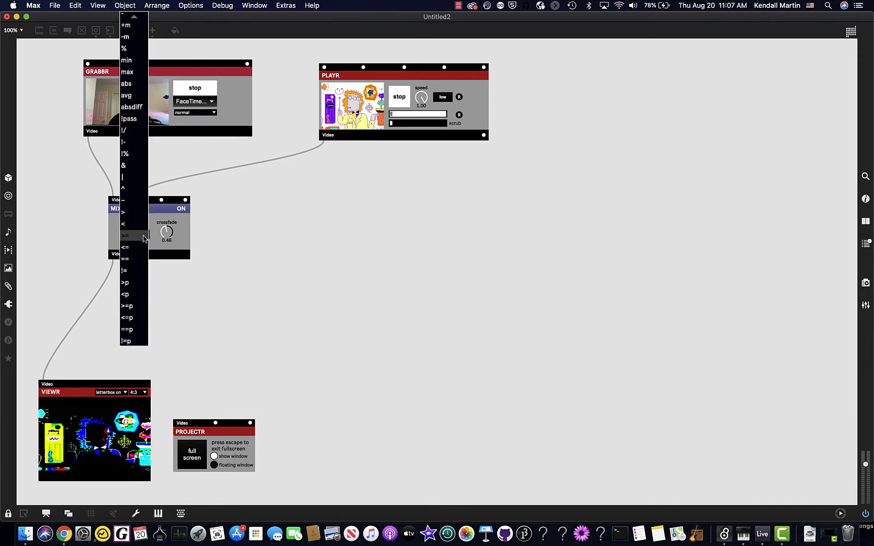
click(134, 106)
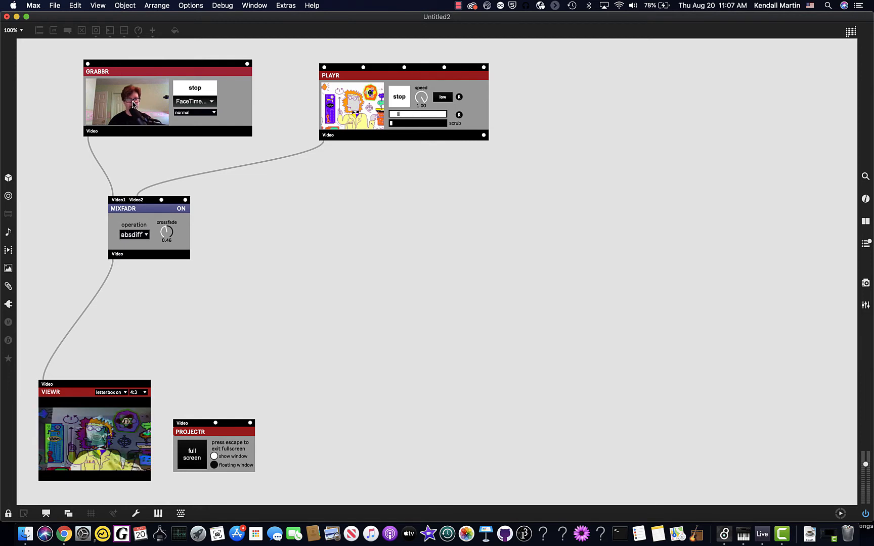
Change MIXFADR's operation to avg.
click(145, 235)
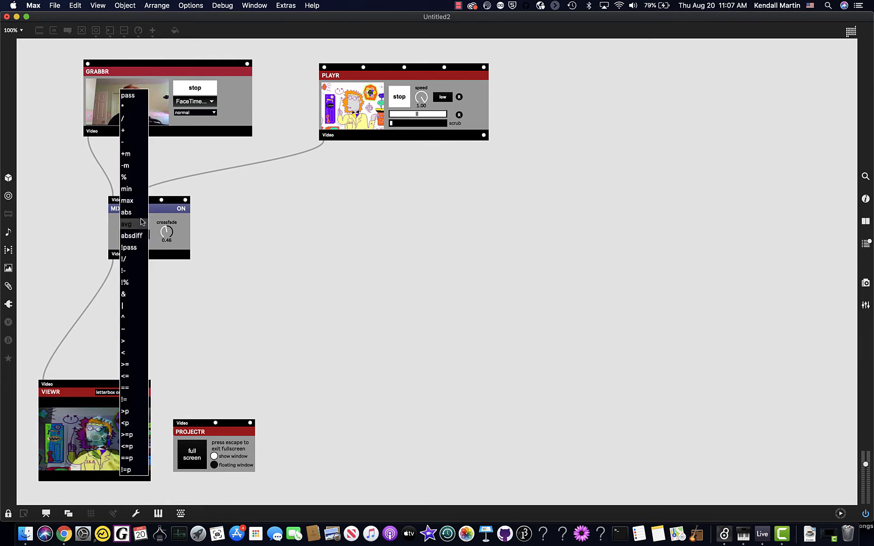
click(142, 224)
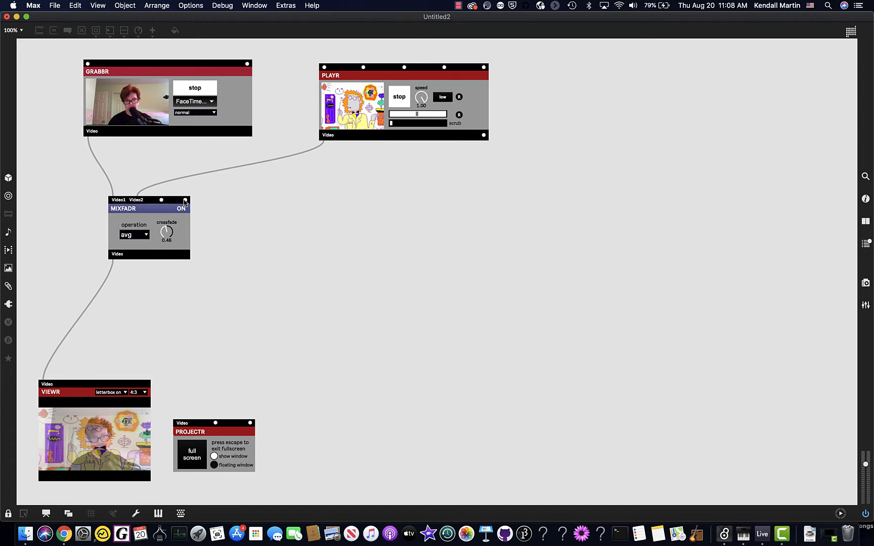
mouse_move(185, 200)
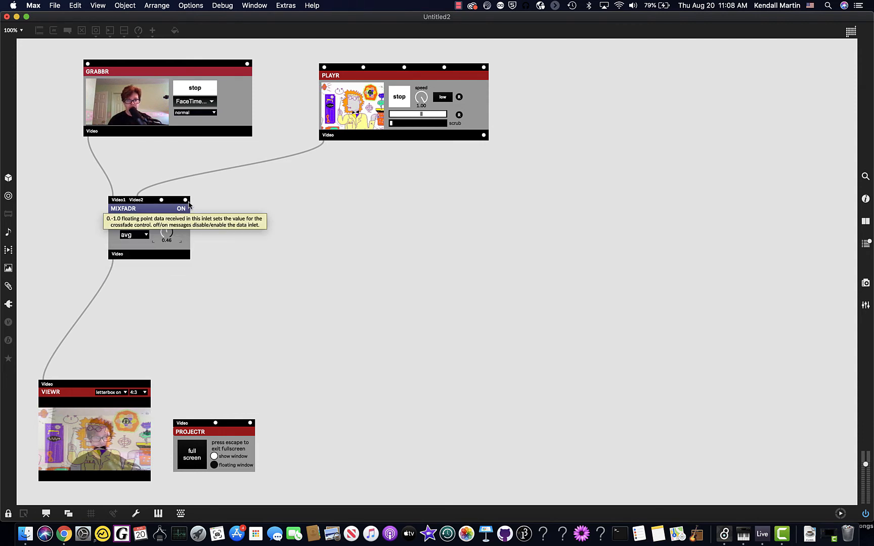
Stop playback in GRABBR and PLAYR, unlock the patch, and move MIXFADR down and left, closer to VIEWR.
click(192, 90)
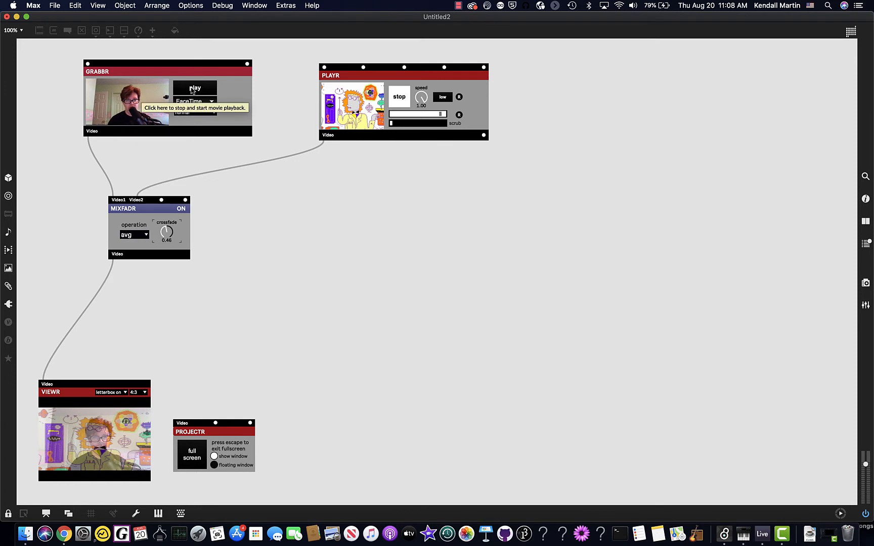
click(398, 97)
key(super+e)
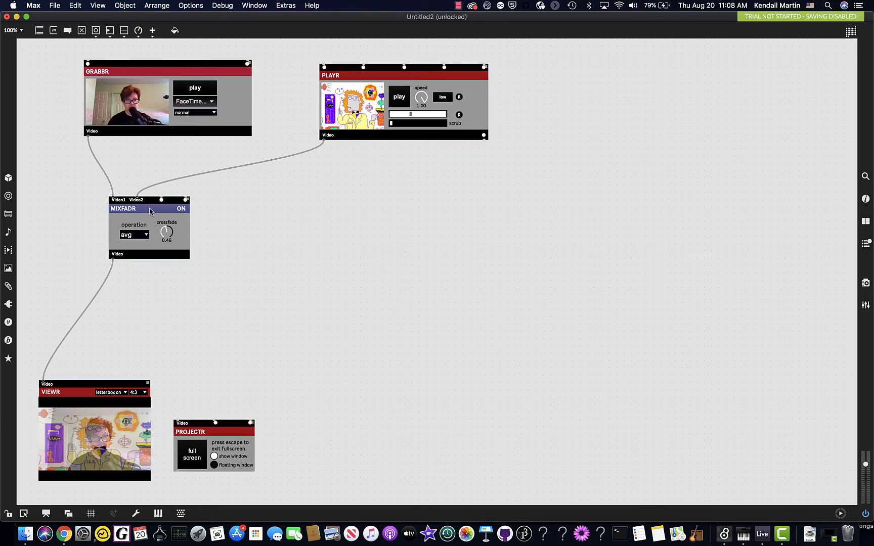
drag(150, 211, 116, 258)
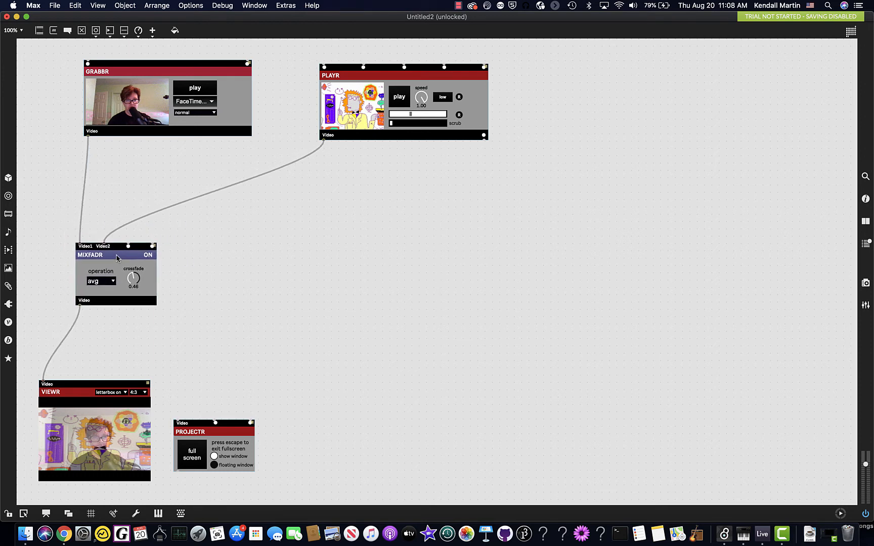
click(116, 258)
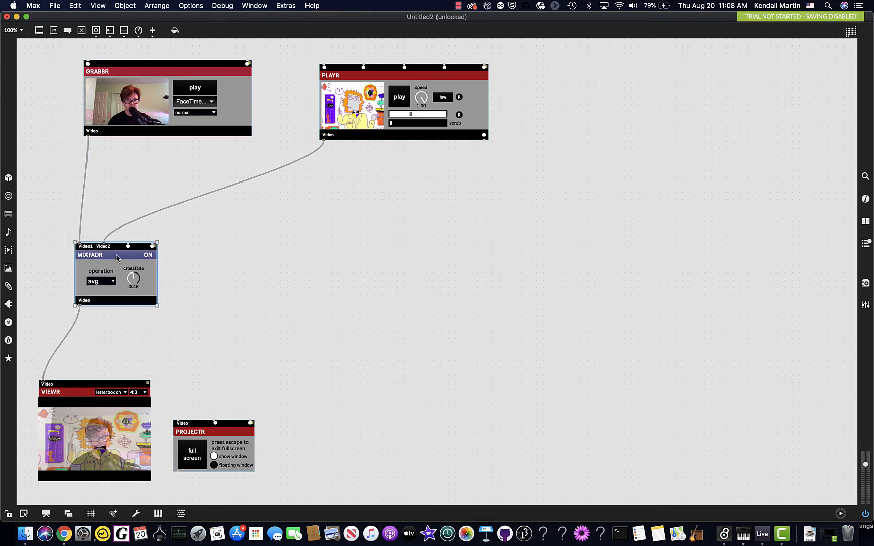
Add a HUSALIR effect module and insert it into the patch cord between GRABBR and MIXFADR's Video1 input.
click(8, 322)
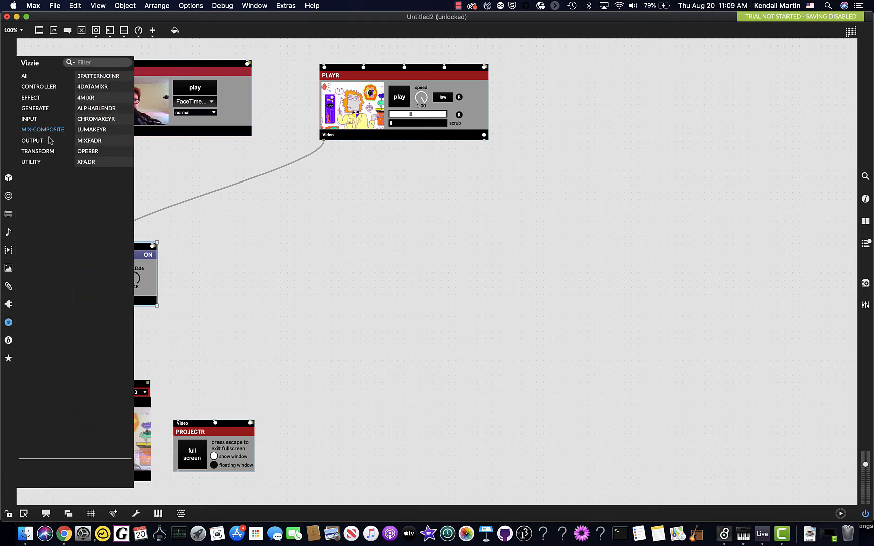
click(36, 108)
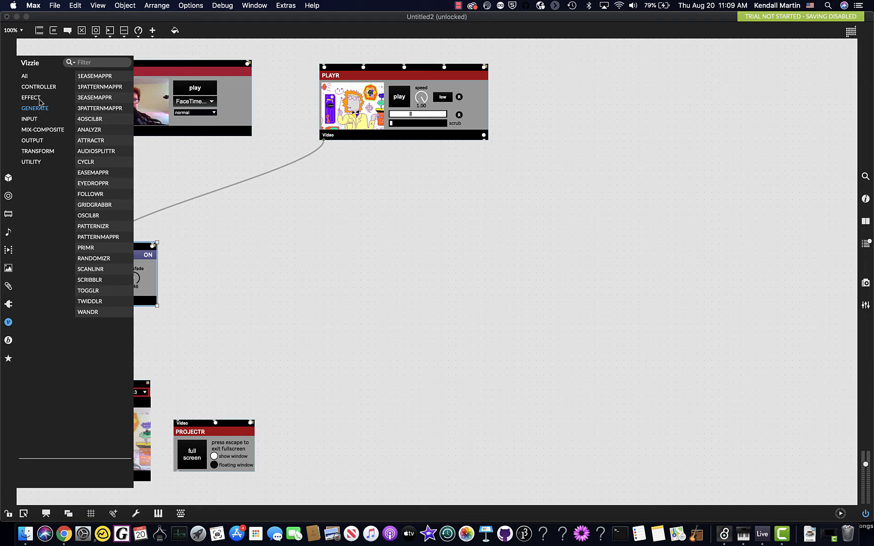
click(31, 98)
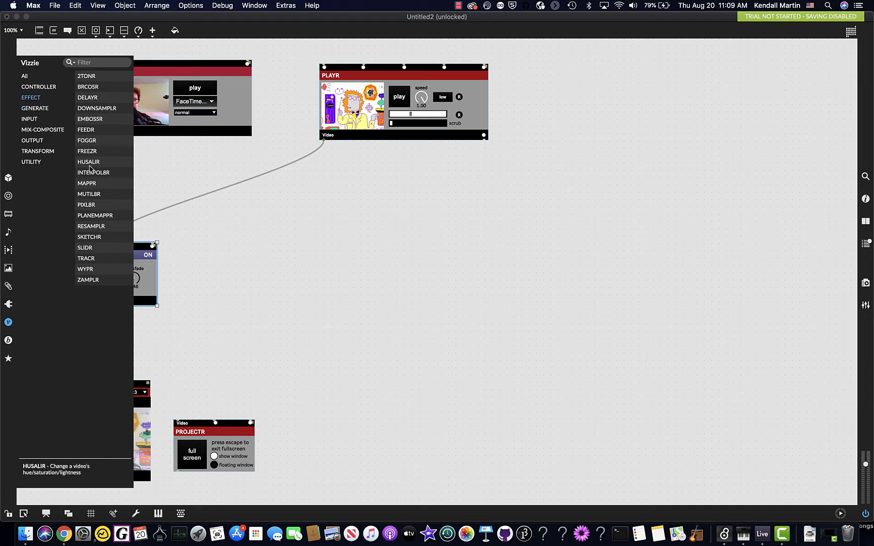
drag(91, 163, 156, 180)
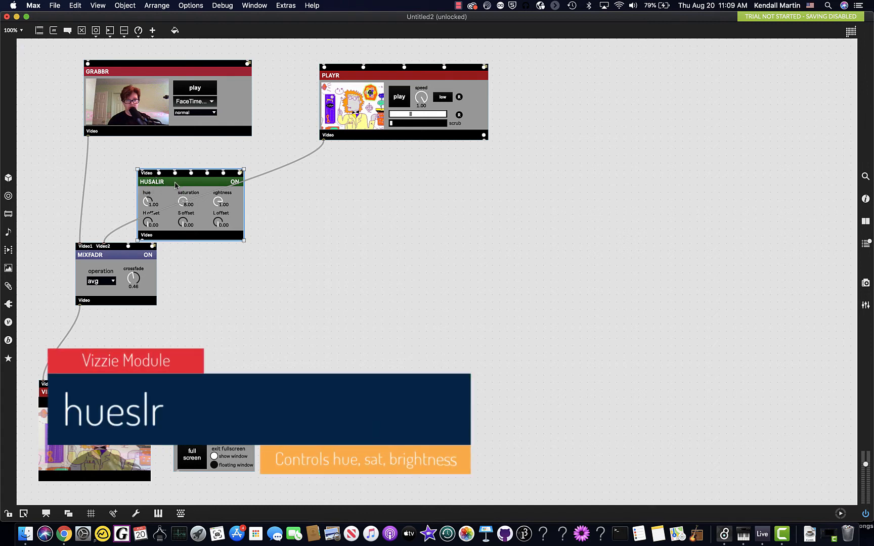
drag(175, 185, 144, 170)
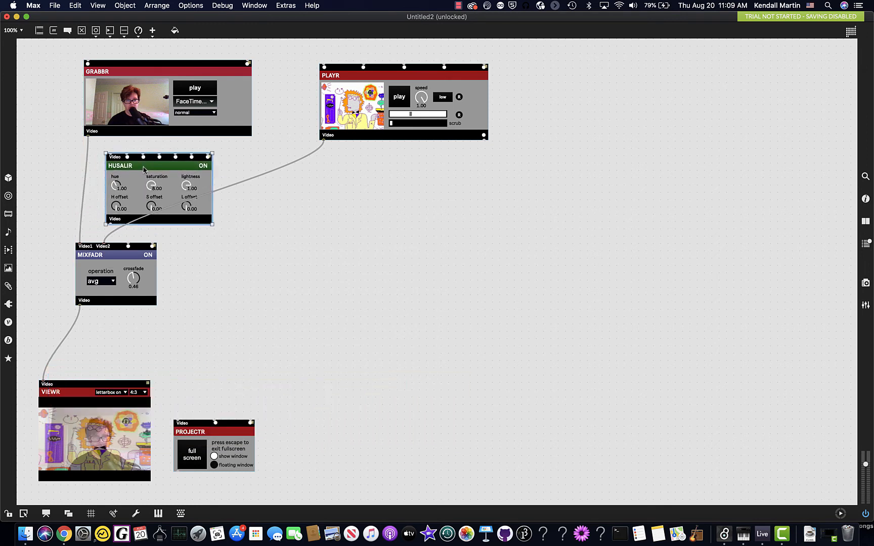
drag(145, 170, 121, 172)
key(shift)
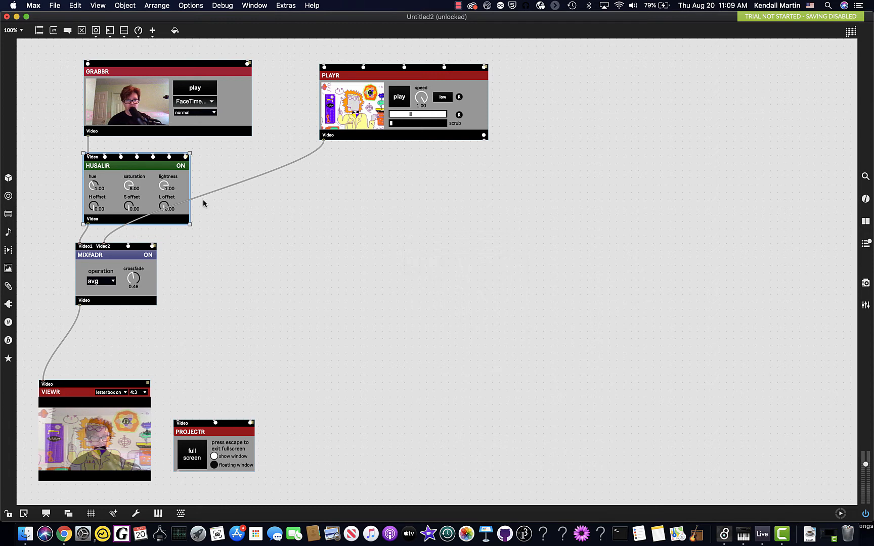
Lock the patch and restart playback in both GRABBR and PLAYR.
key(super+e)
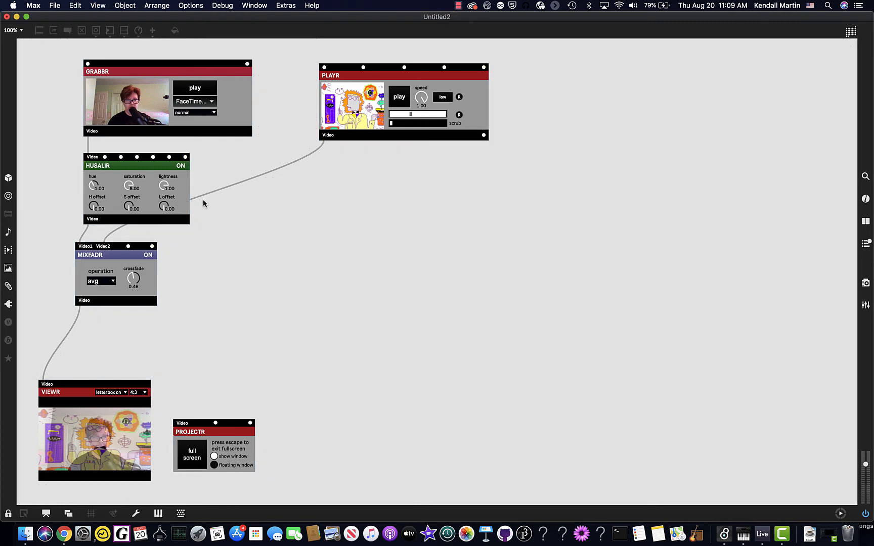
click(195, 88)
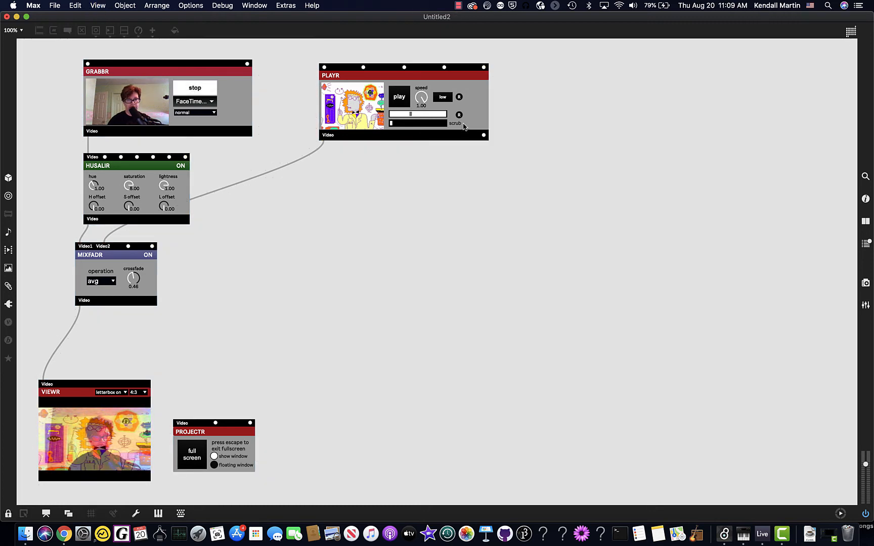
click(403, 99)
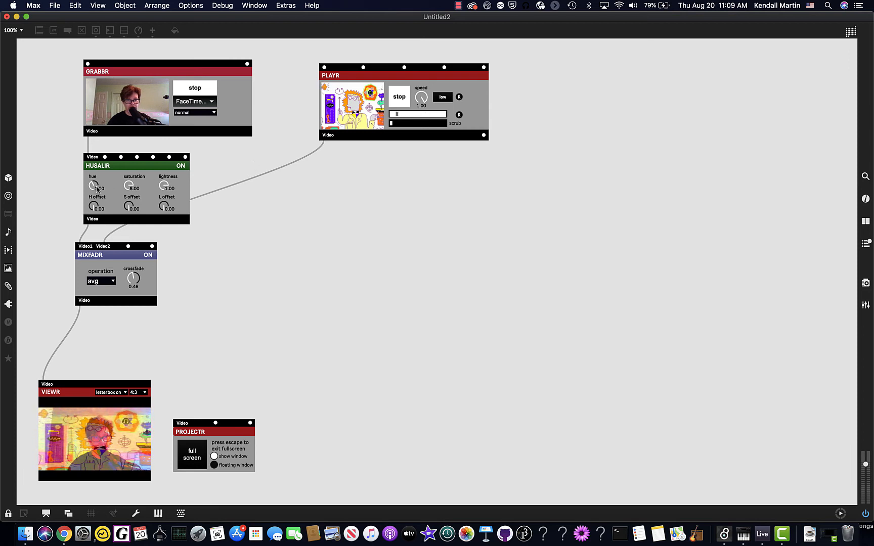
Set HUSALIR's hue to 2.13 and saturation to 2.90, switching MIXFADR off and on in between to compare the output.
drag(94, 186, 129, 199)
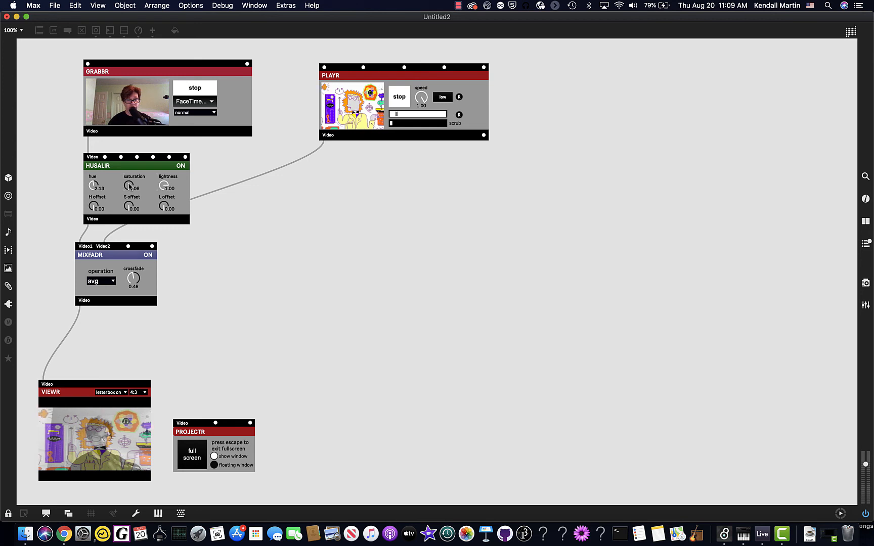
click(150, 255)
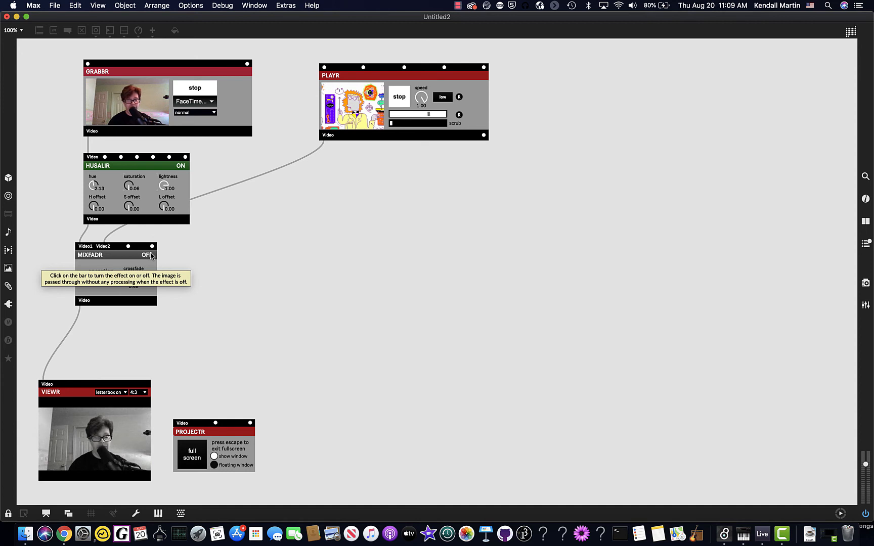
click(150, 255)
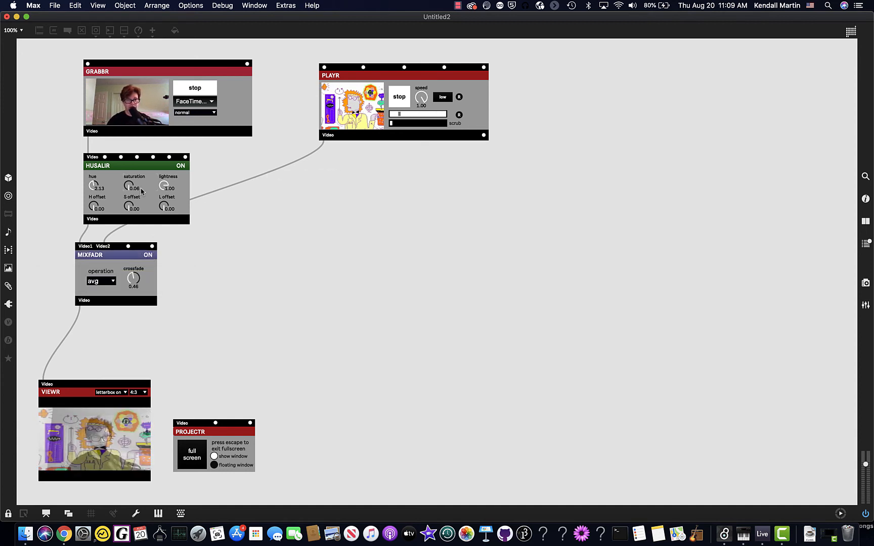
drag(129, 187, 129, 167)
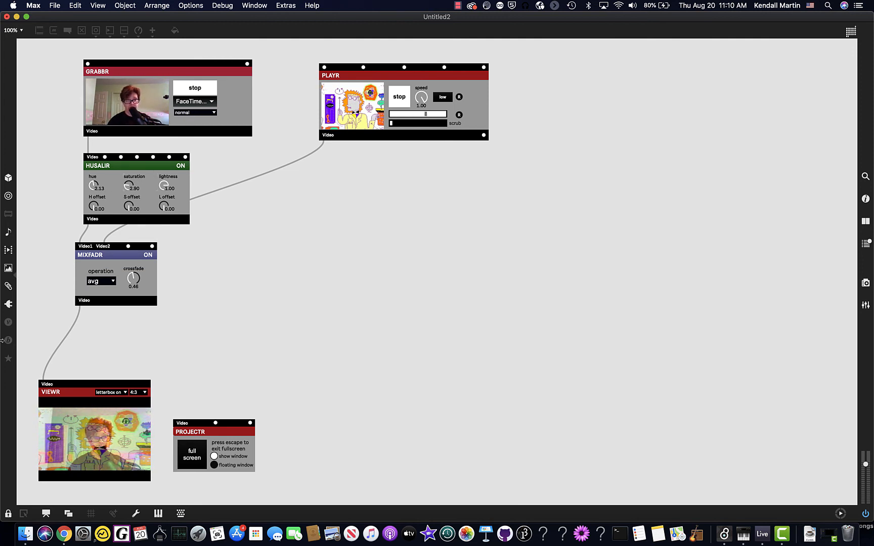
Browse the previews of the available video clips, including the built-in content.
click(8, 250)
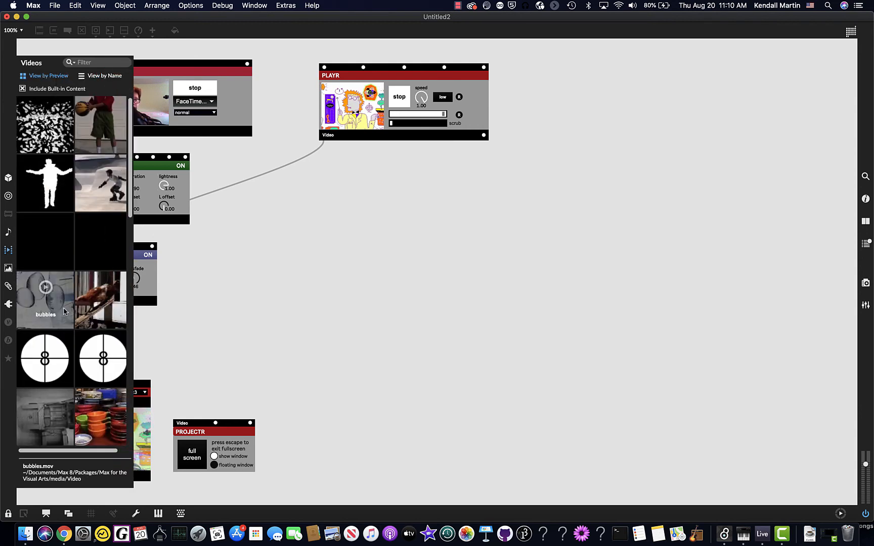
scroll(64, 311, down, 8)
scroll(65, 311, down, 6)
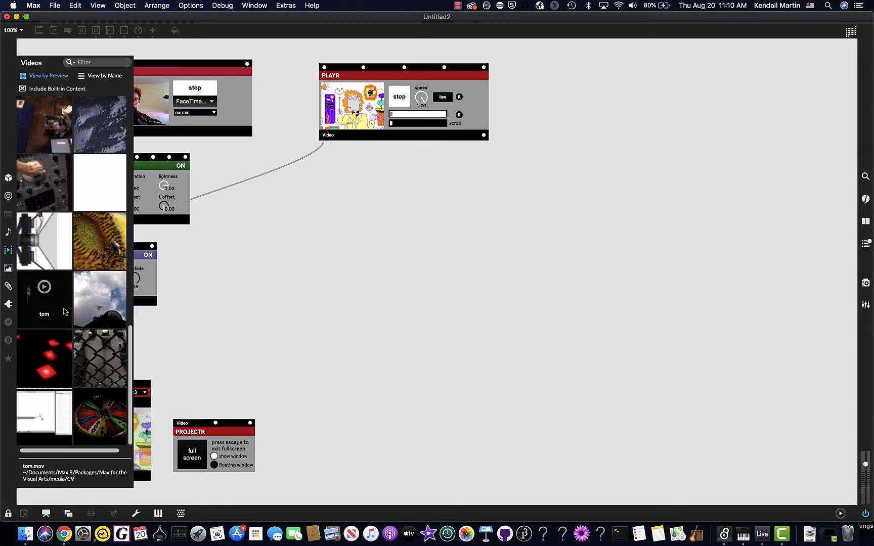
scroll(63, 309, up, 14)
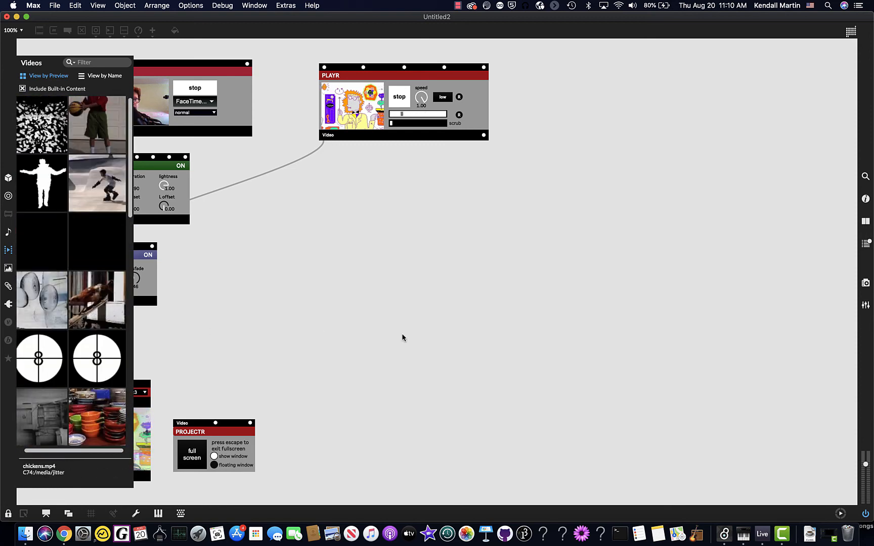
click(347, 303)
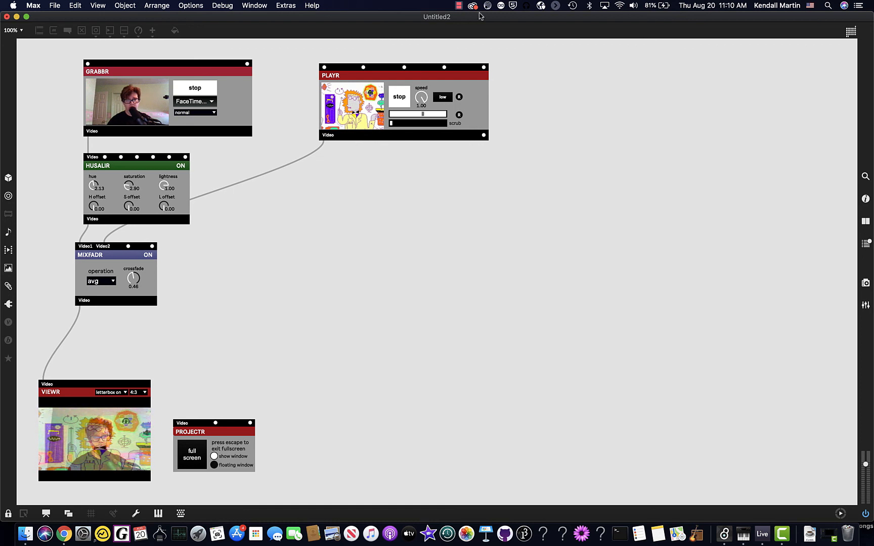
click(459, 6)
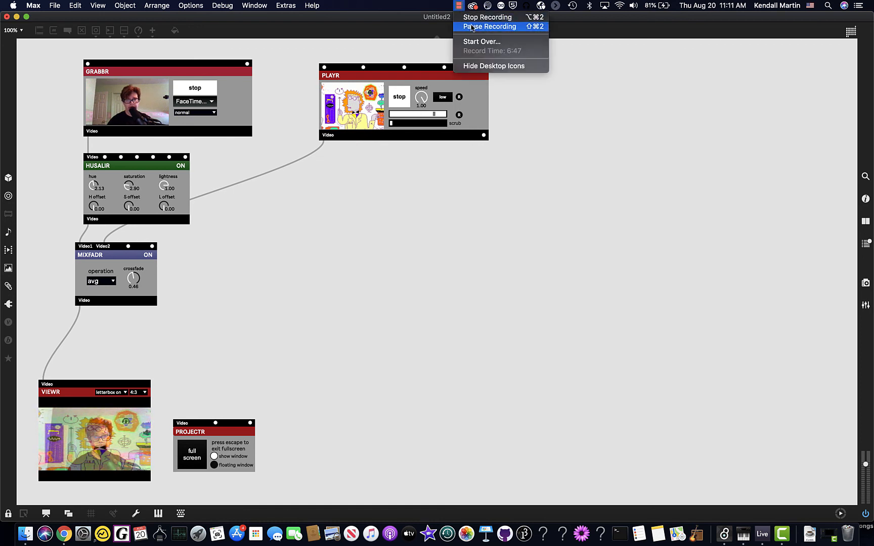